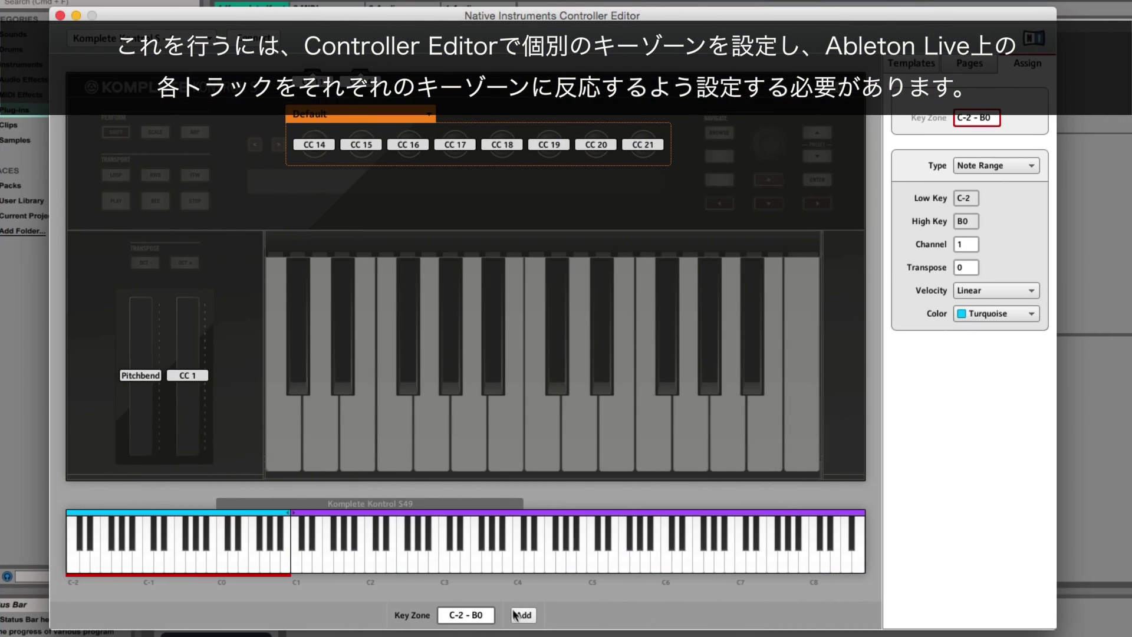
Step: Add an upper key zone in Controller Editor and set Live's track 2 to MIDI Ch. 2
click(523, 616)
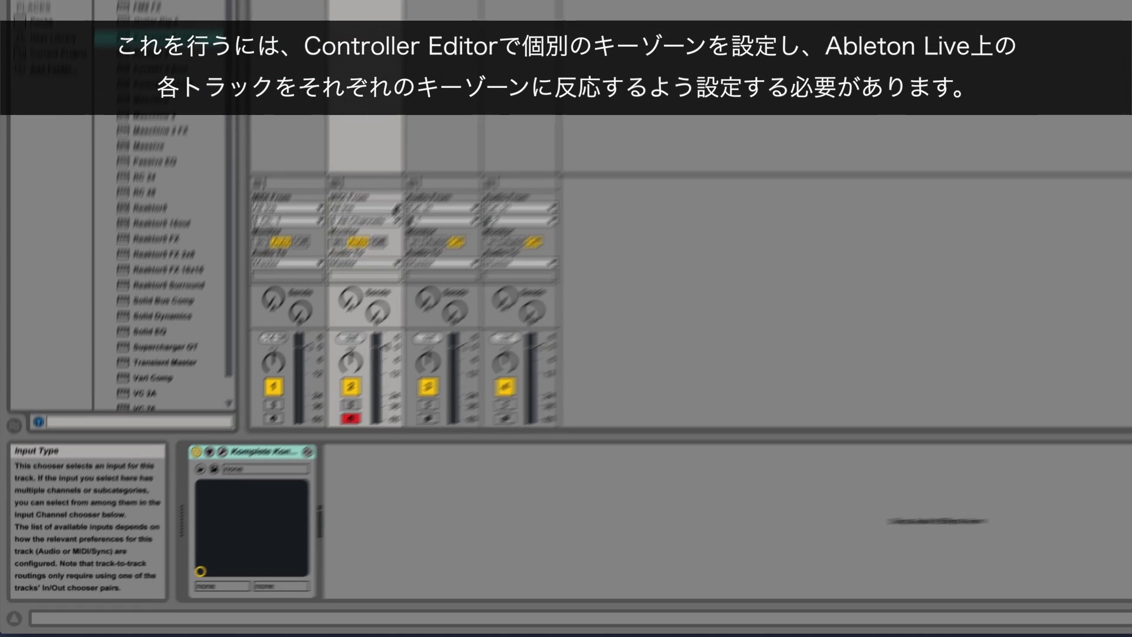
click(435, 179)
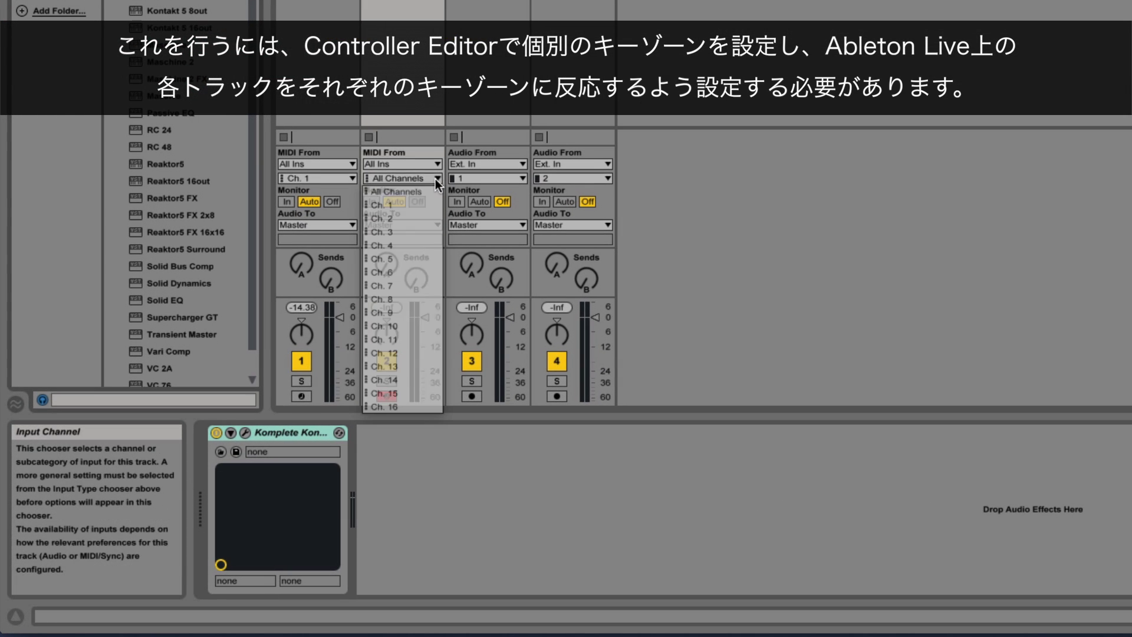
click(419, 218)
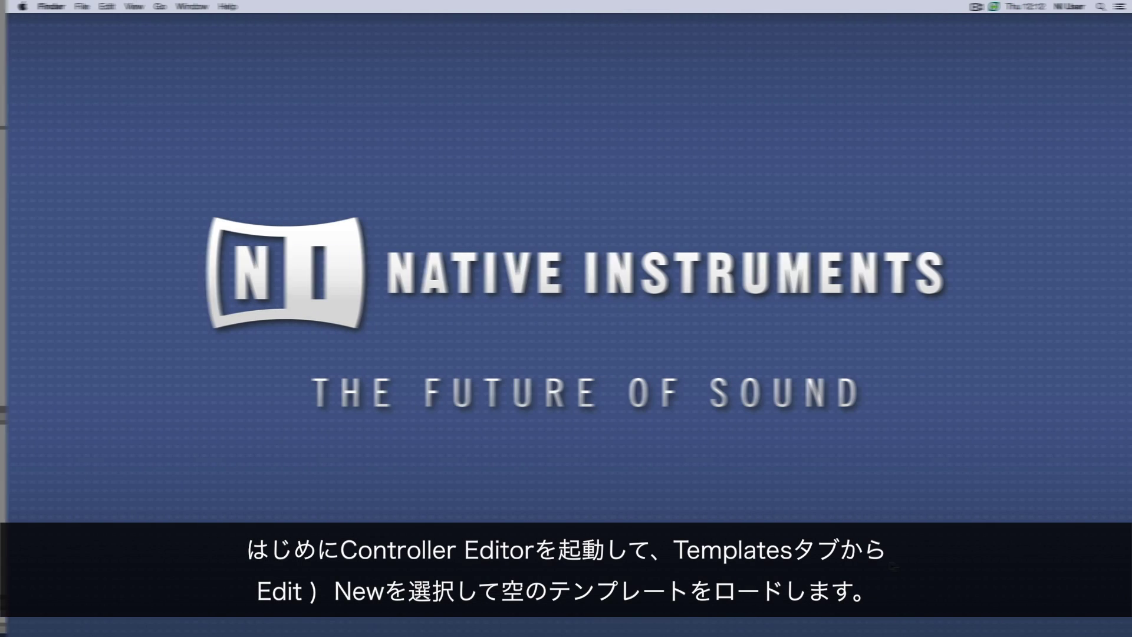
Step: Launch Controller Editor and create a new blank template via Templates > Edit > New
mouse_move(874, 635)
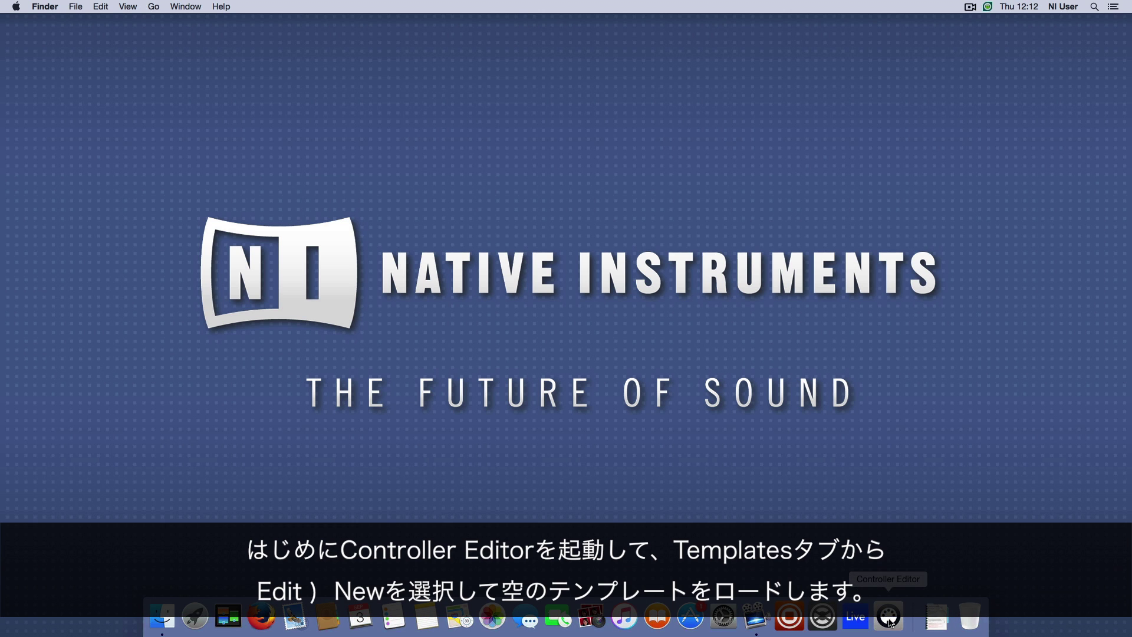
click(891, 622)
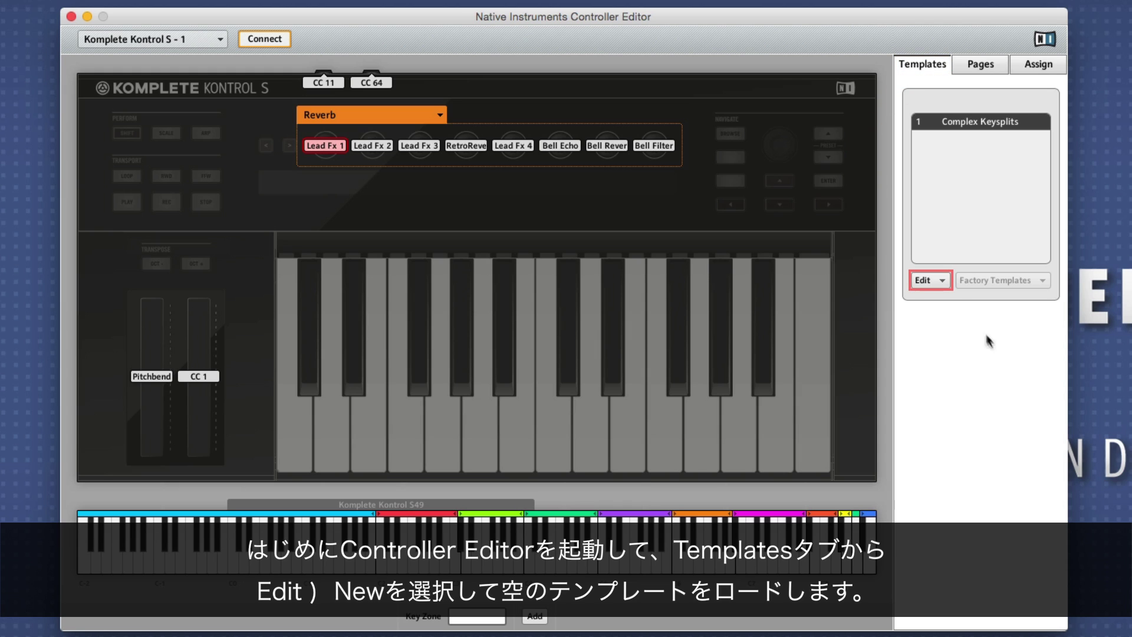
click(942, 279)
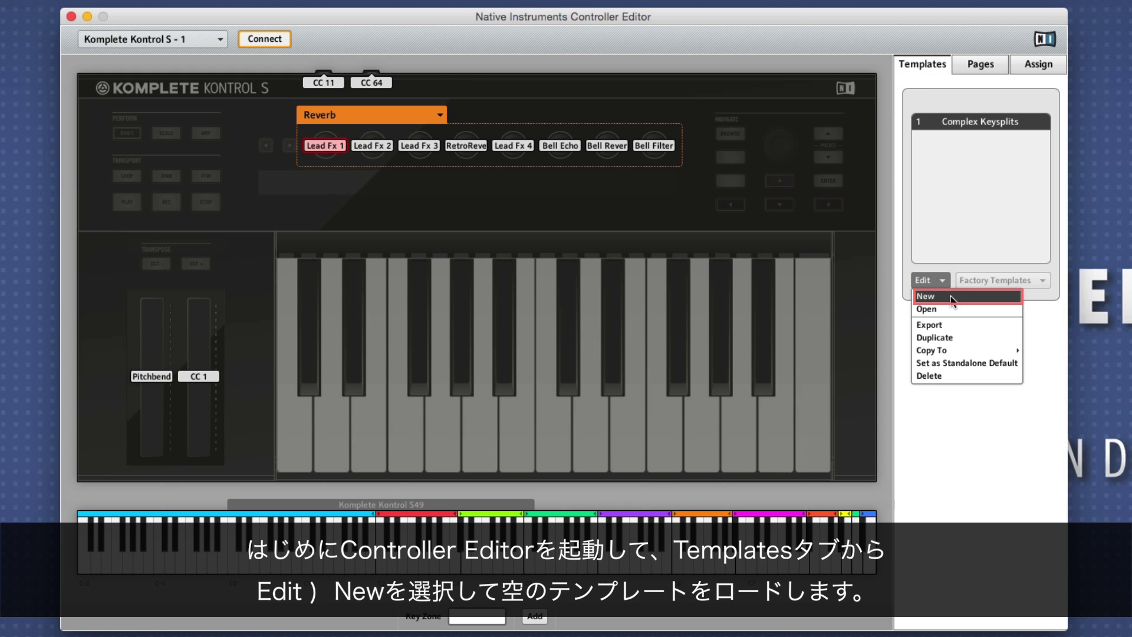
click(950, 295)
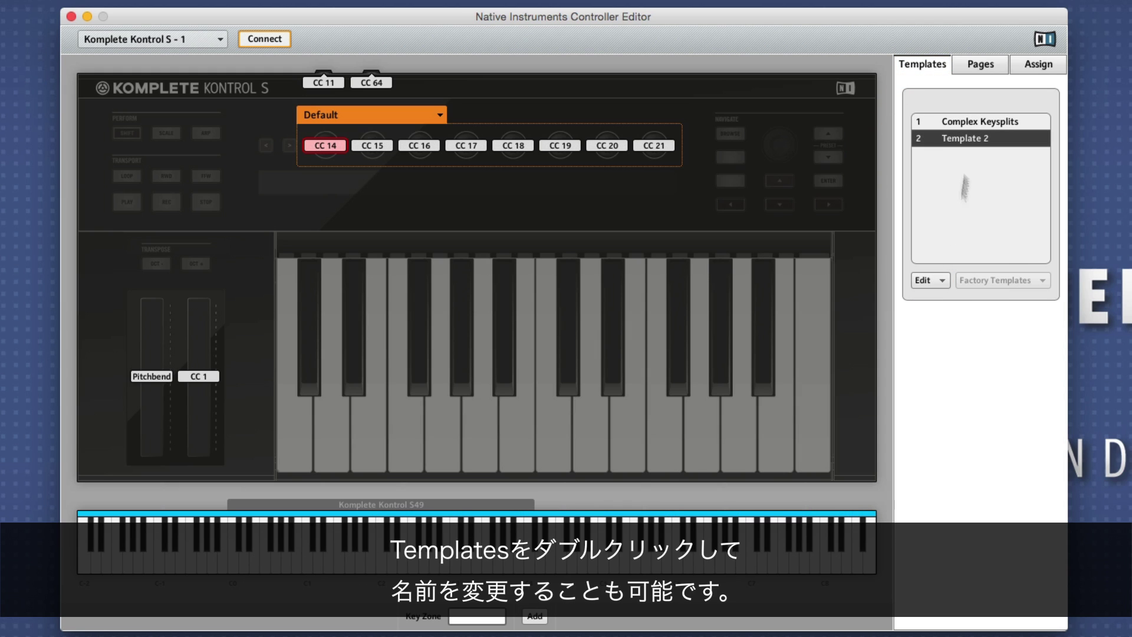
Step: Rename the new Template 2 to 'Keysplits Example'
double_click(972, 139)
text(Key)
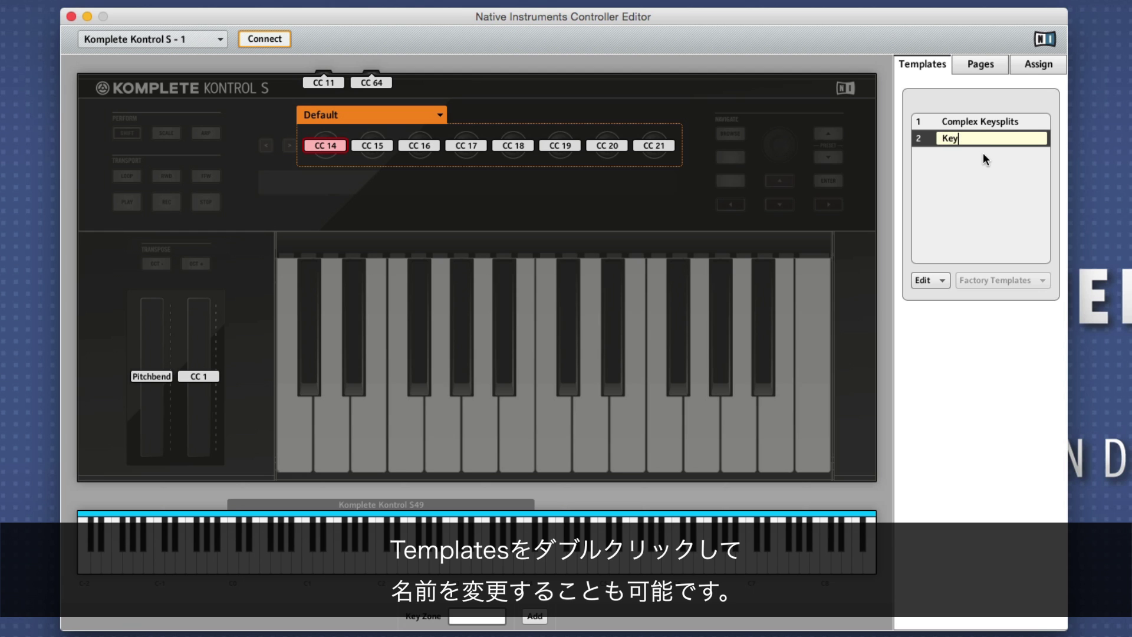
text(splits Example)
key(Return)
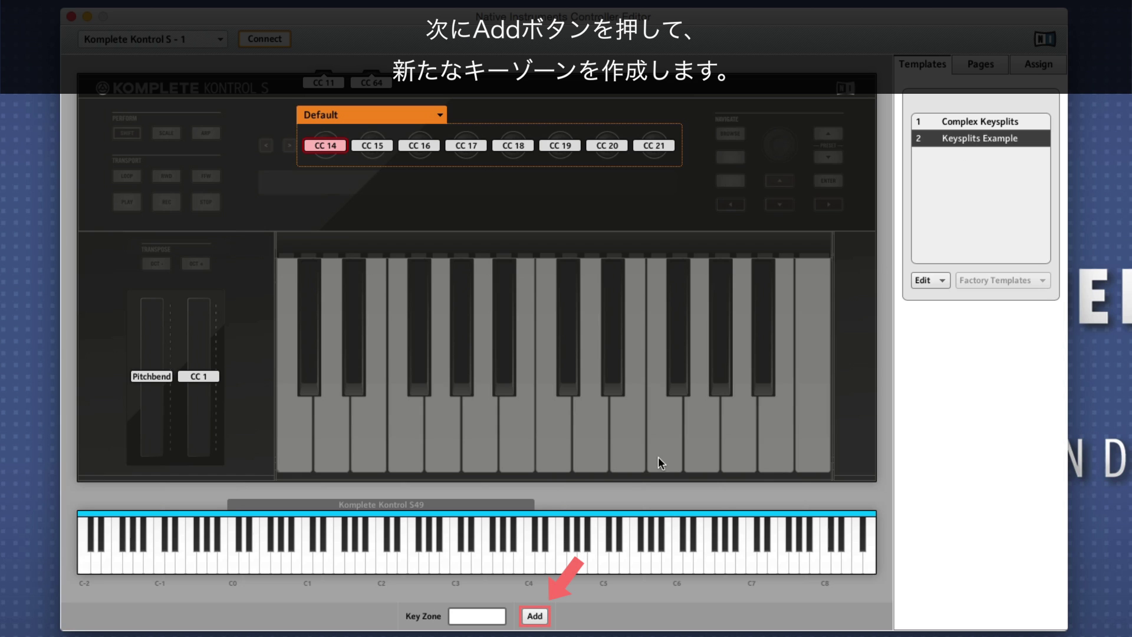
Step: Add a key zone and resize the first zone to span C-2 to B0
click(534, 617)
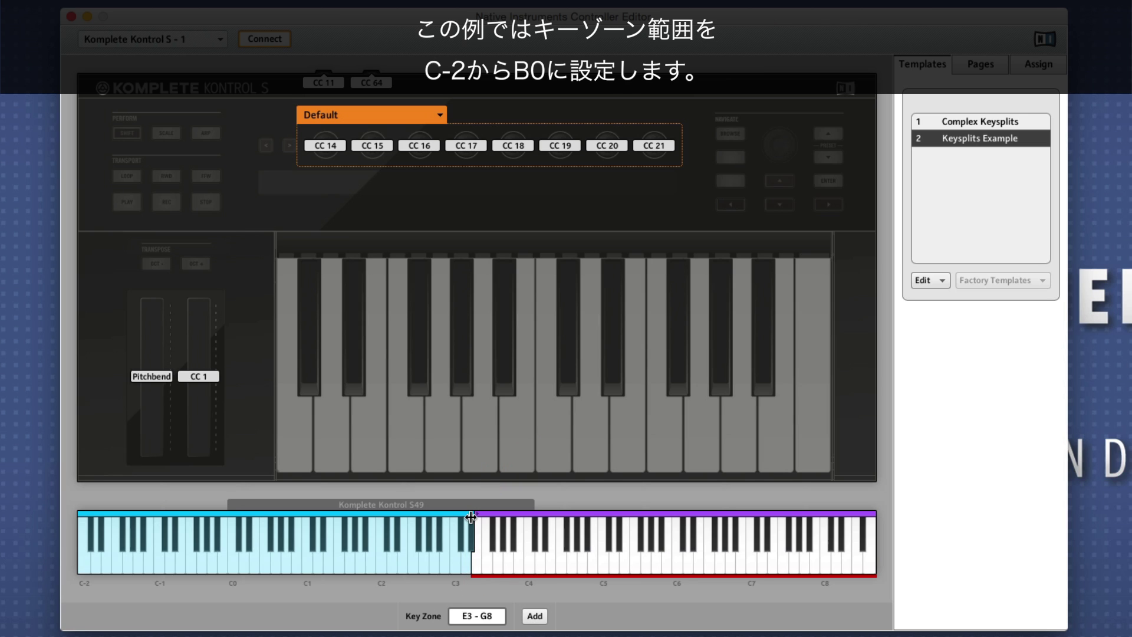
drag(471, 517, 296, 529)
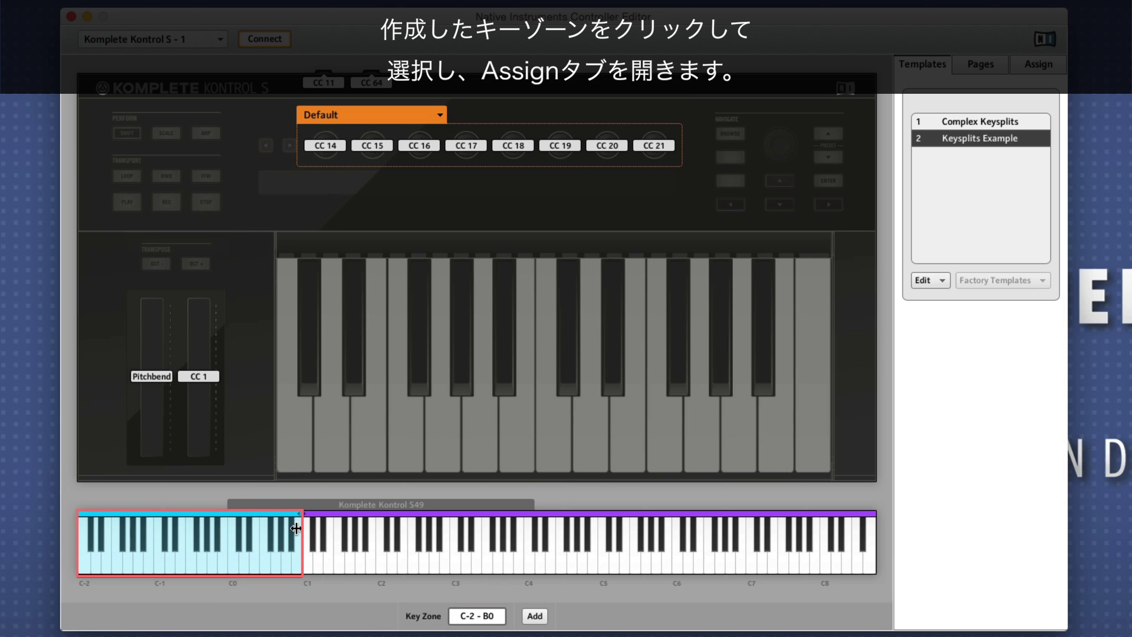
Step: Select the C-2–B0 key zone and show its Assign settings on channel 1
click(206, 518)
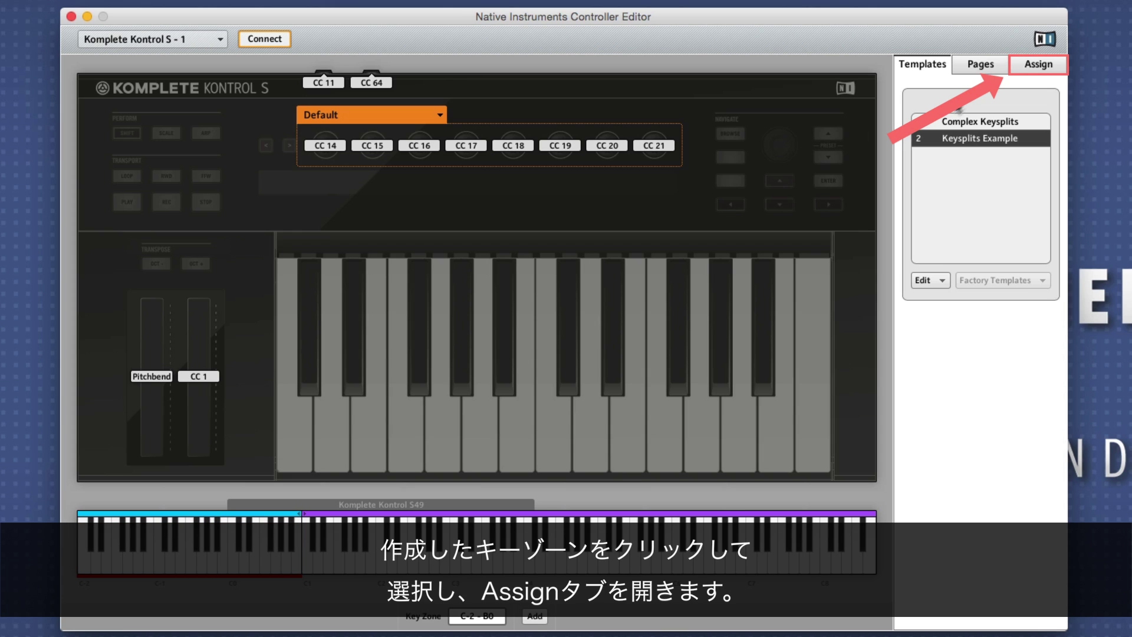
click(1027, 65)
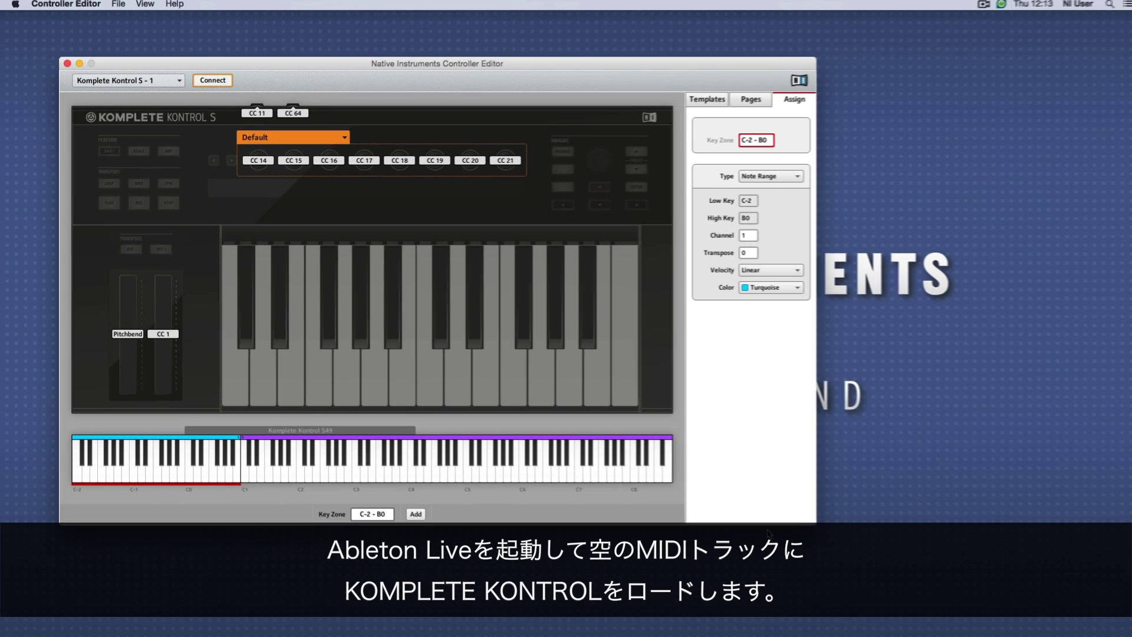
Step: In Live, drag the Komplete Kontrol VST plug-in onto MIDI track 1
mouse_move(759, 634)
click(854, 619)
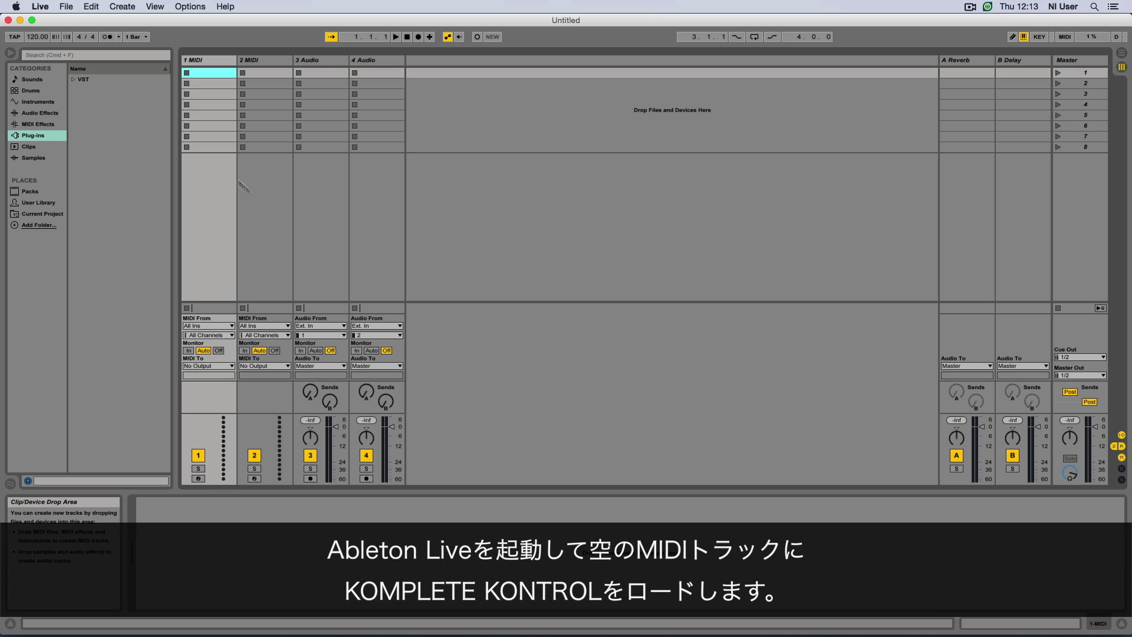
click(73, 82)
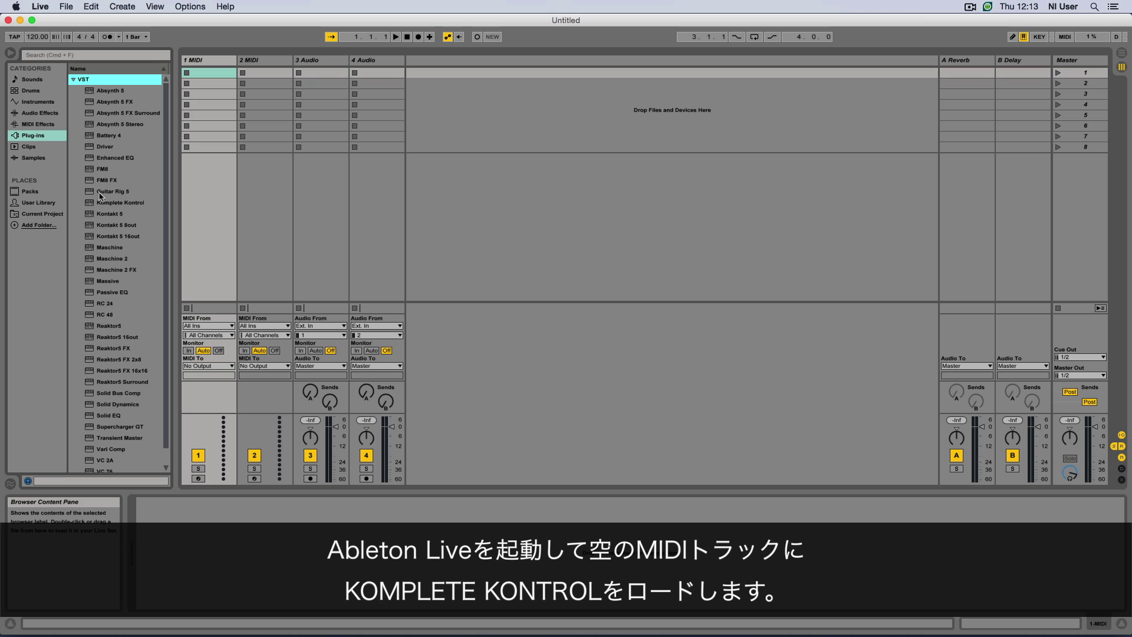
click(111, 203)
drag(111, 207, 213, 60)
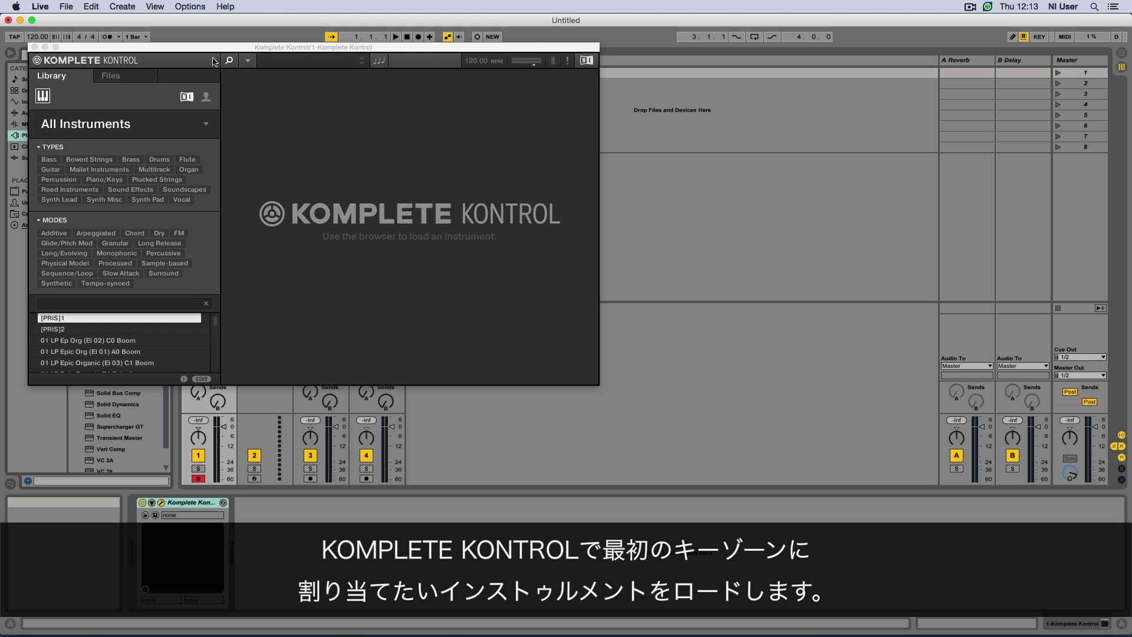
Step: Load FM8 with the 5 Violina's preset in Komplete Kontrol and close its window
click(199, 124)
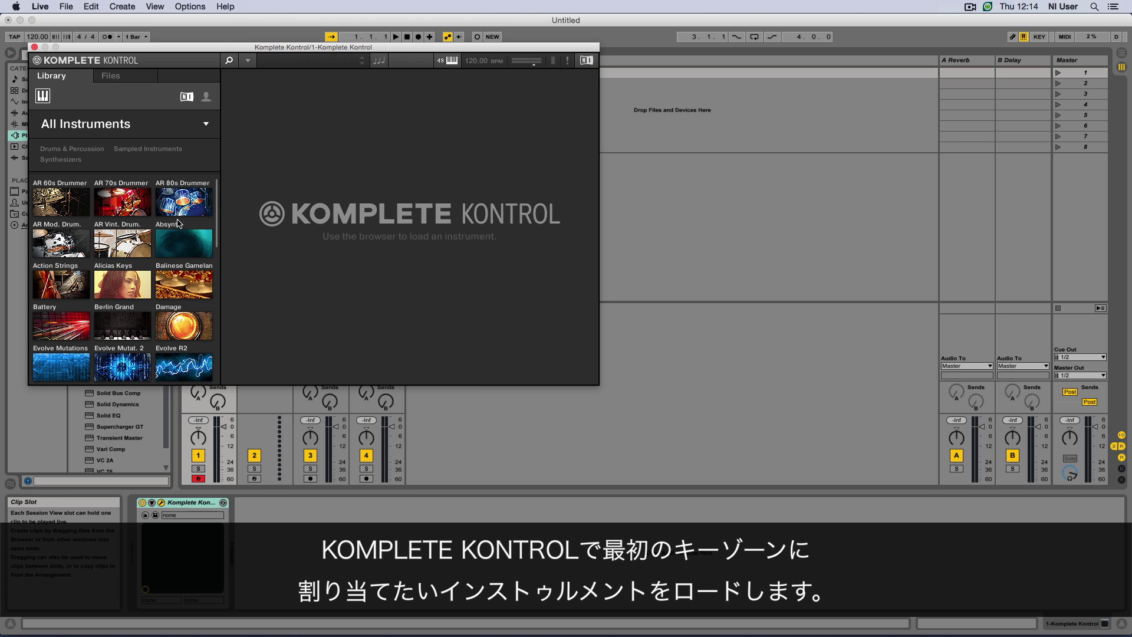
scroll(173, 225, down, 1)
click(69, 375)
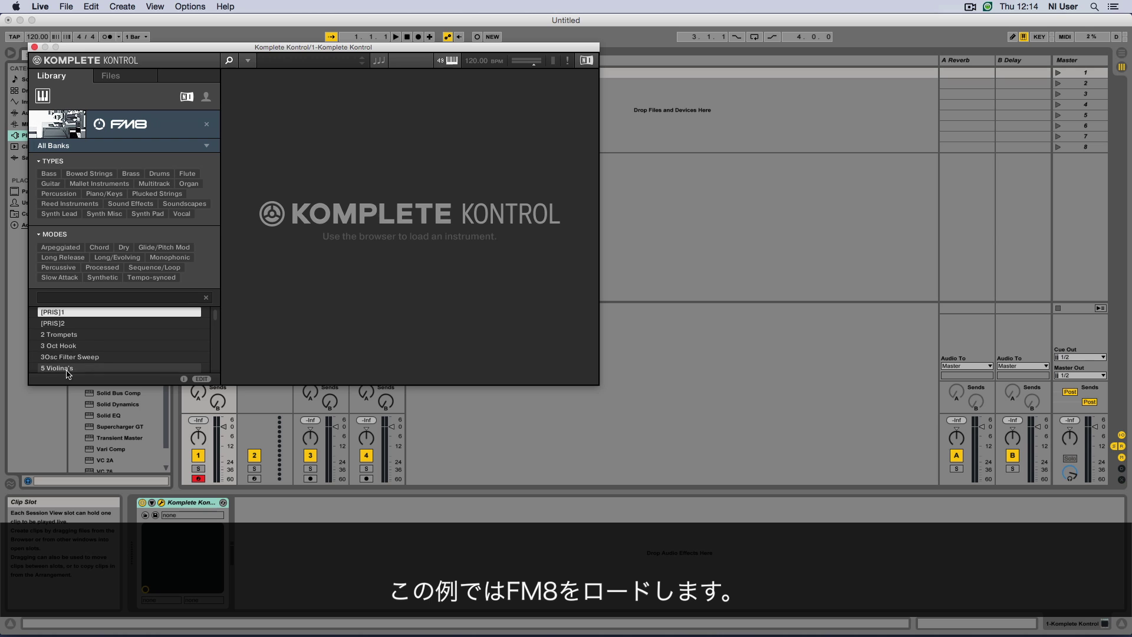
click(70, 356)
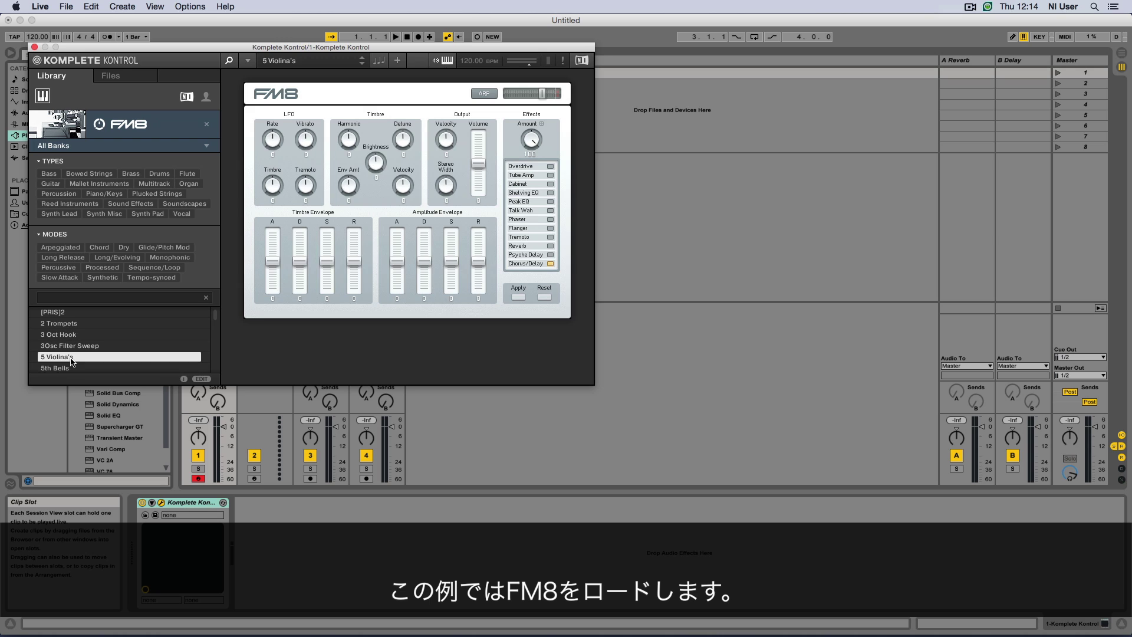
click(35, 46)
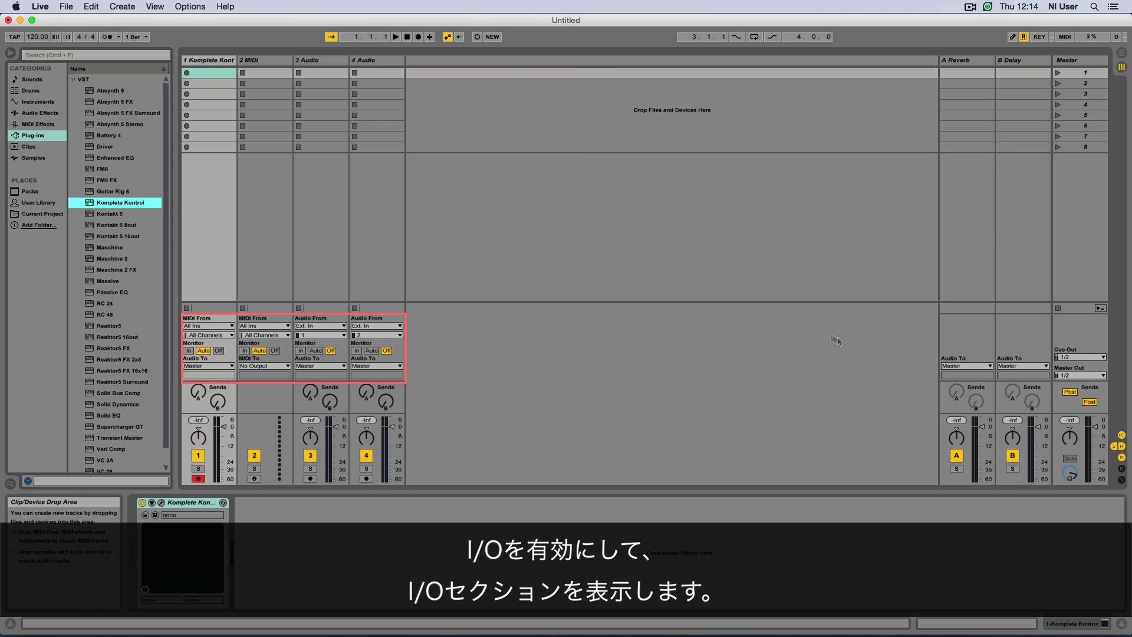
Step: Set track 1's MIDI From to All Ins and its input channel to Ch. 1
click(1121, 437)
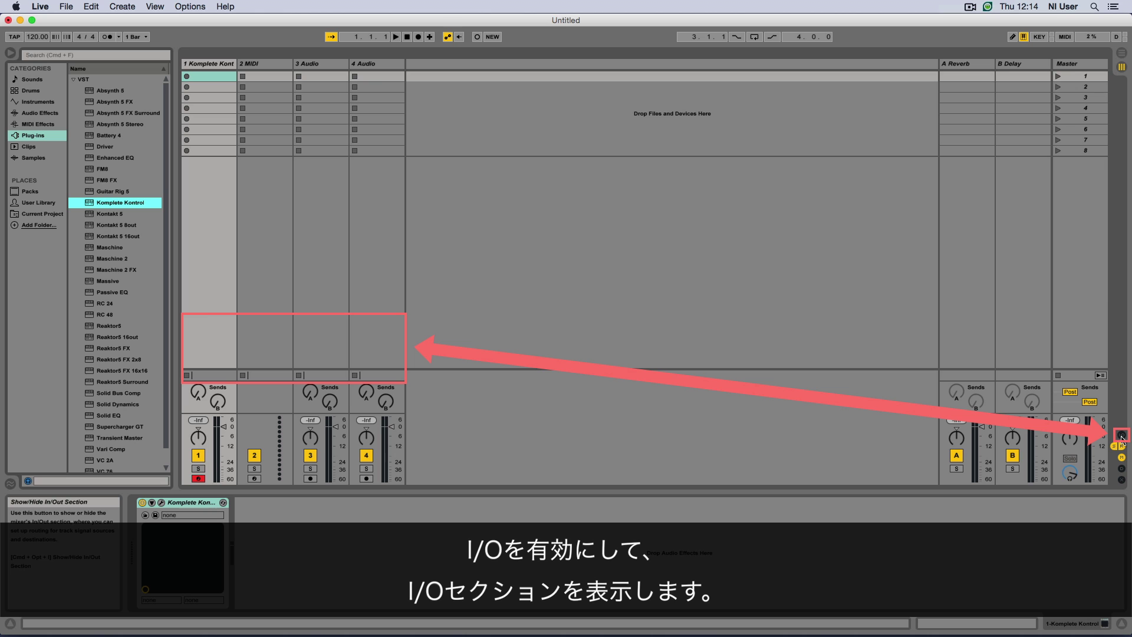
click(1122, 437)
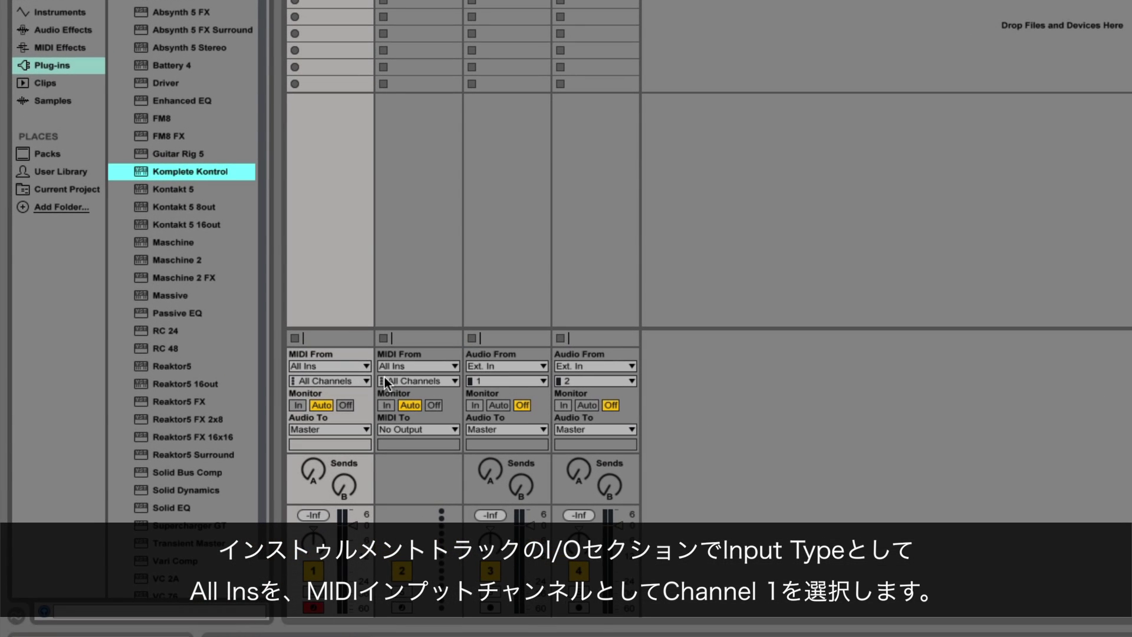
click(225, 325)
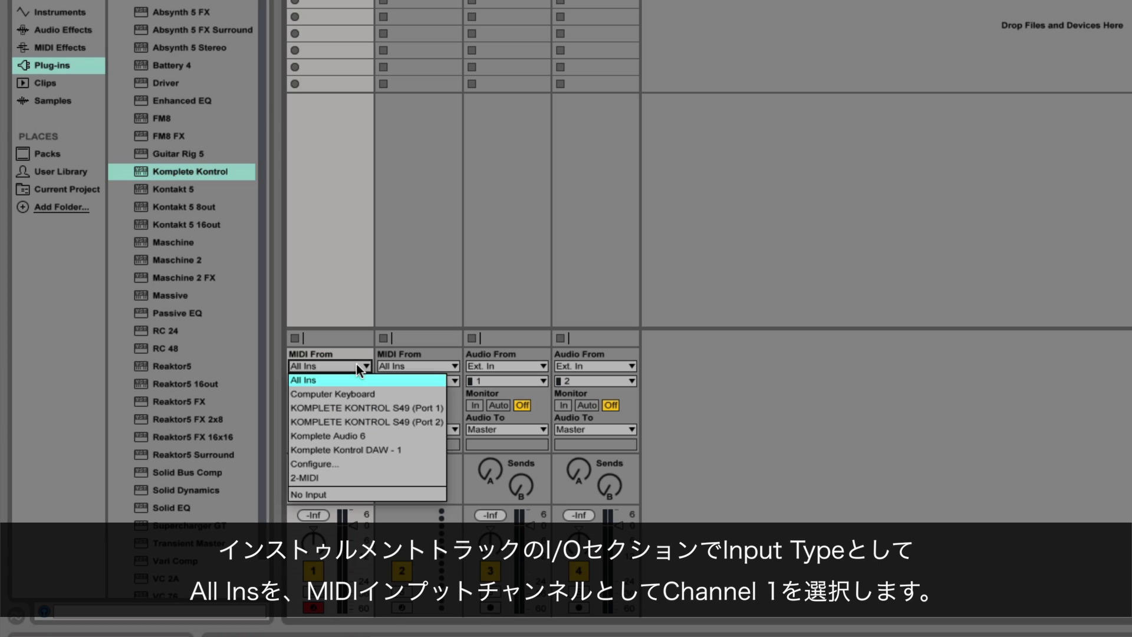
click(355, 384)
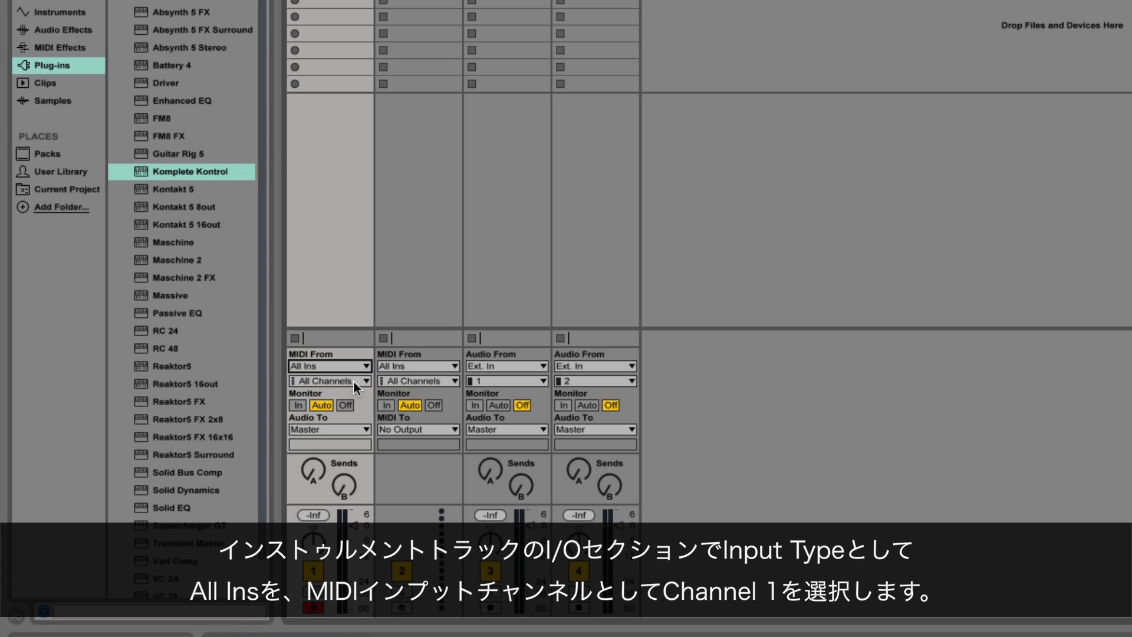
click(364, 382)
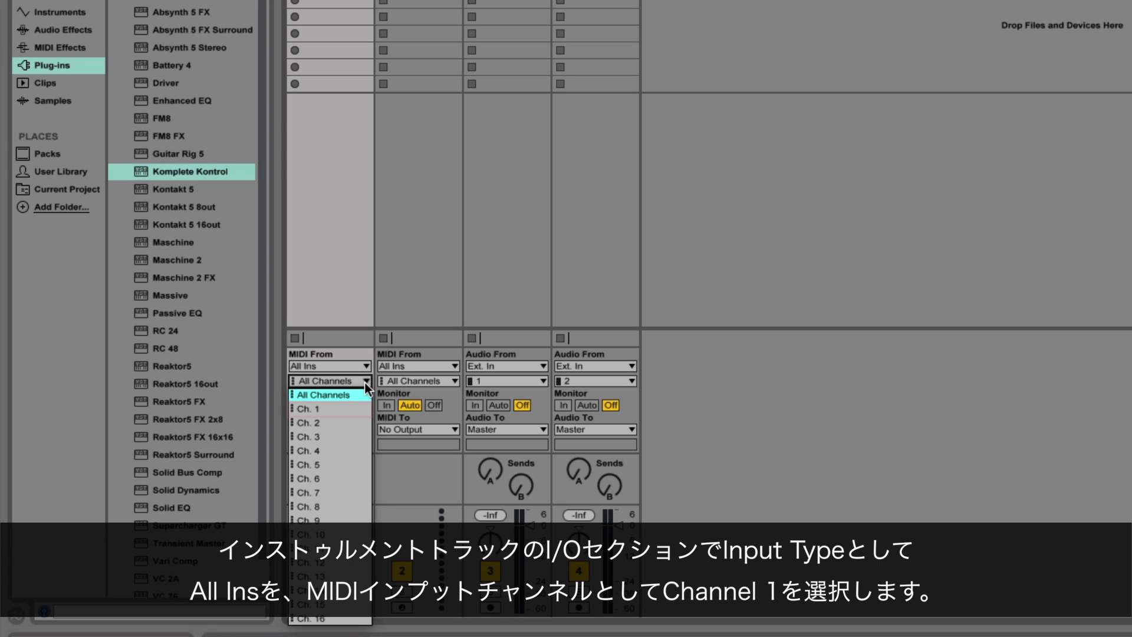
click(346, 410)
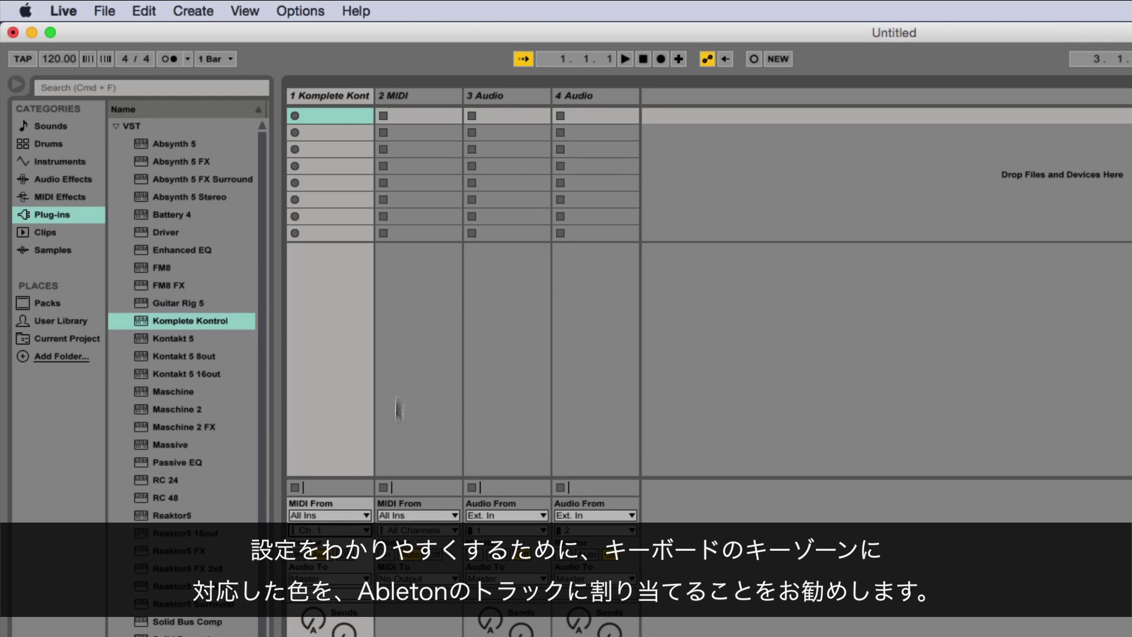
Step: Give track 1 a teal colour from its header's colour palette
right_click(352, 95)
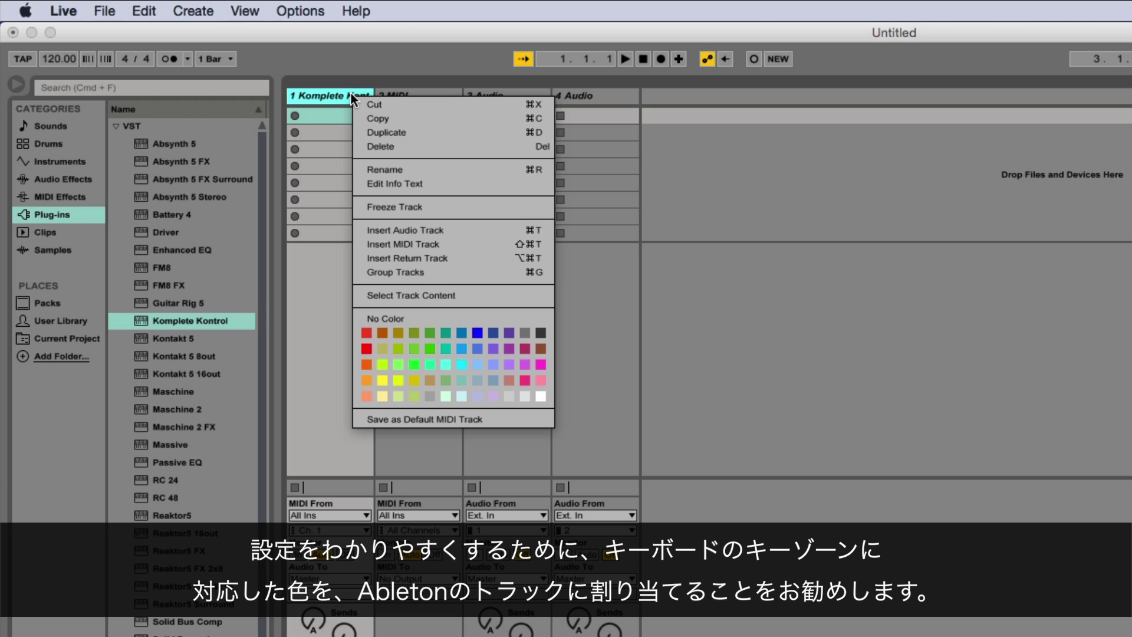
click(446, 331)
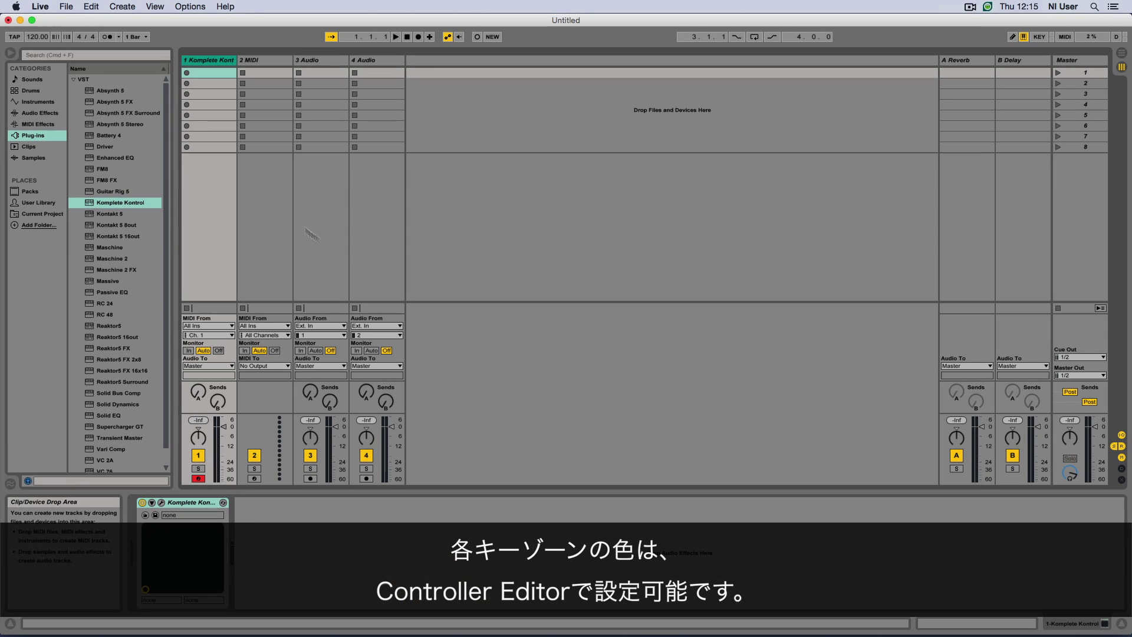
click(888, 616)
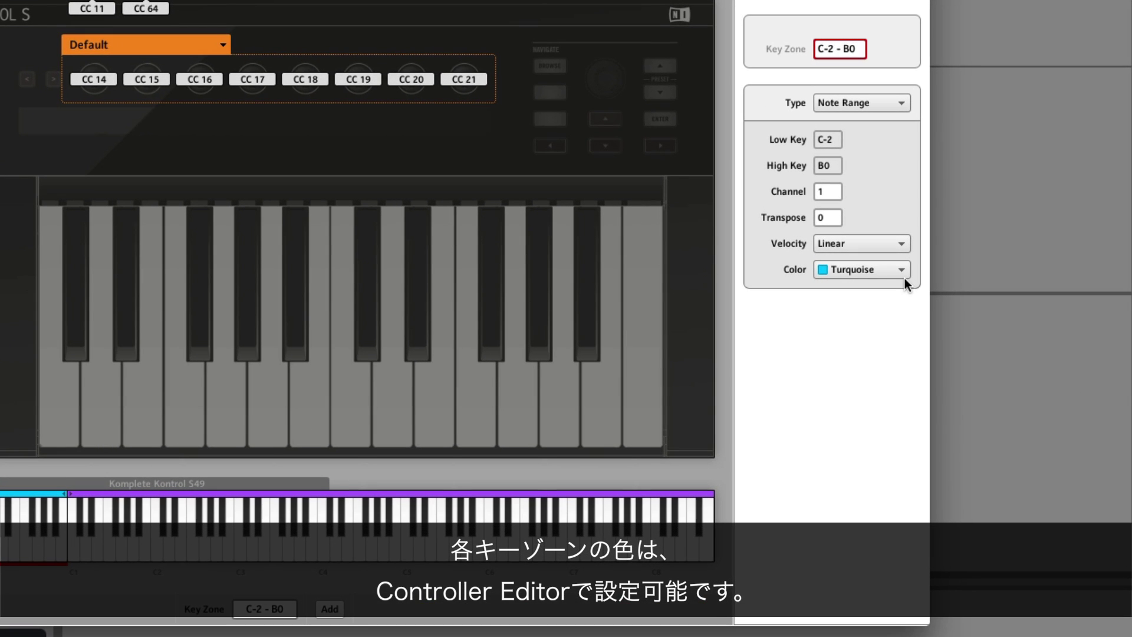
click(805, 285)
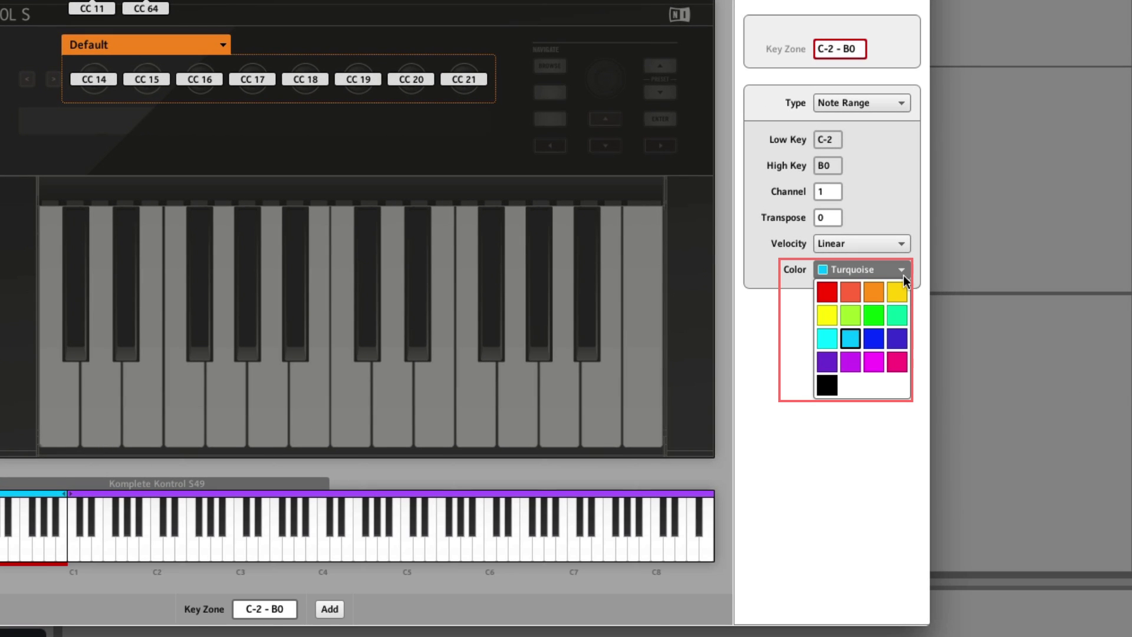
click(903, 275)
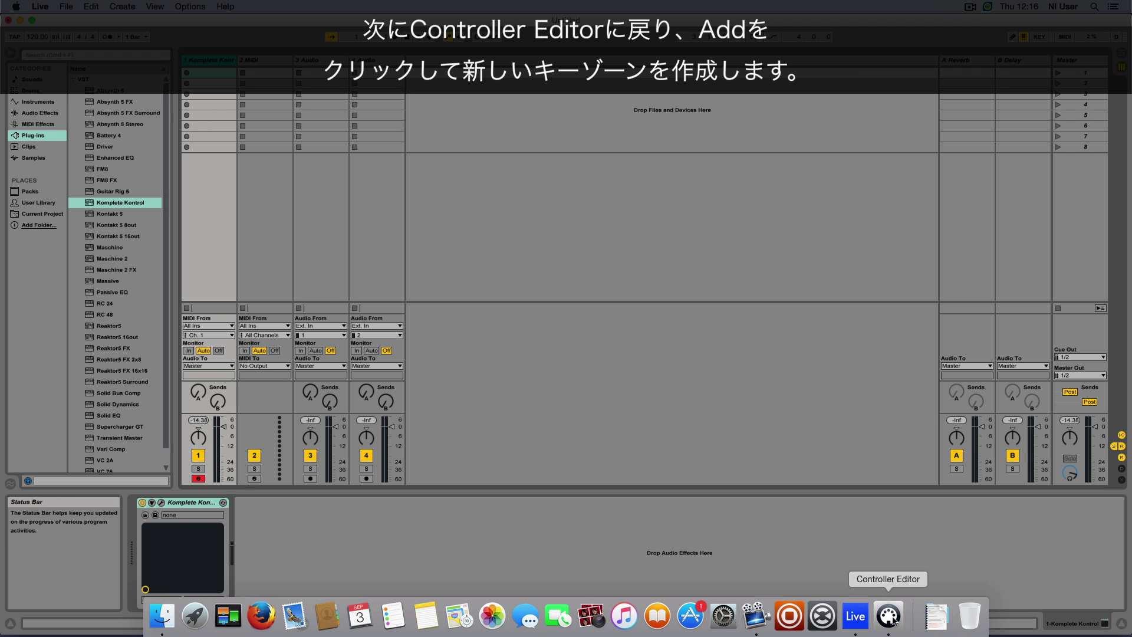
Step: Add a key zone and set the violet zone to C1–B1 sending on MIDI channel 2
click(889, 616)
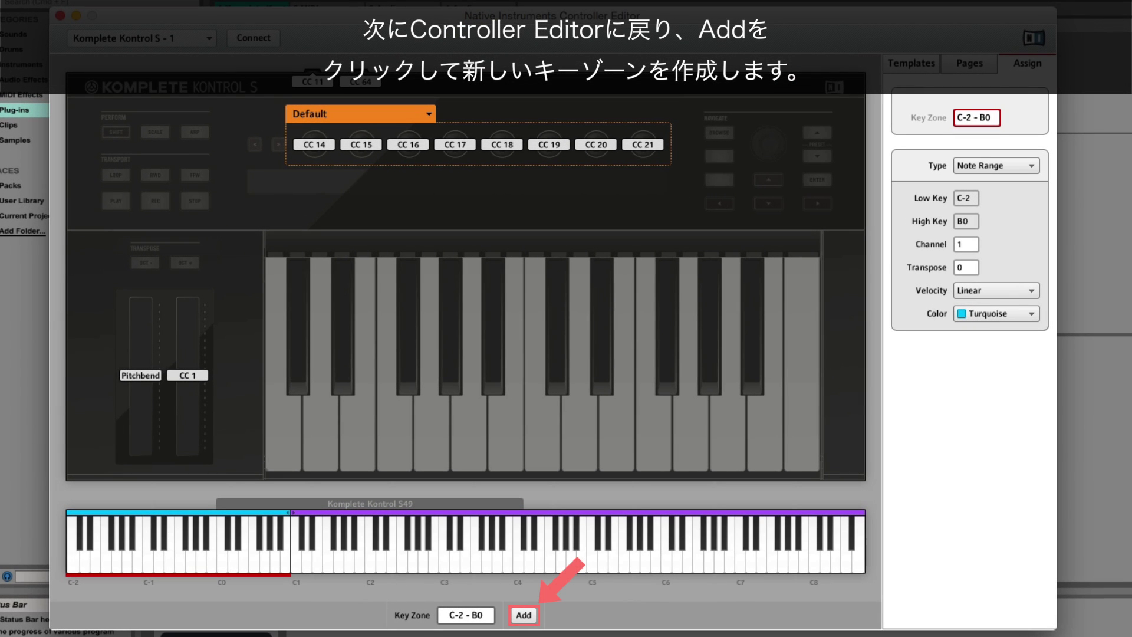
click(522, 615)
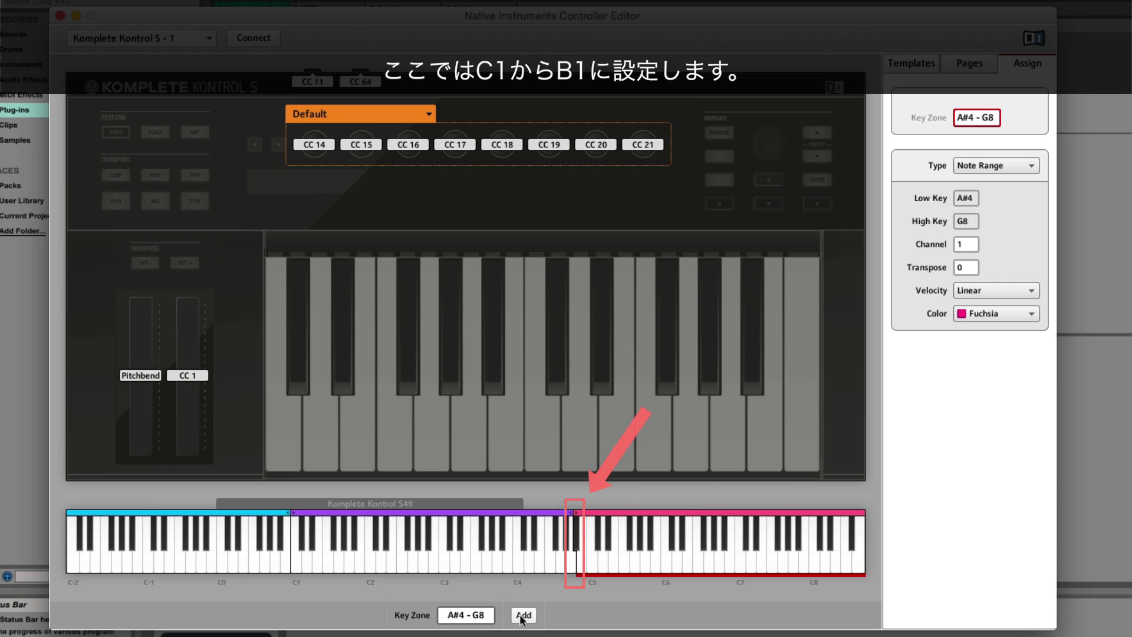
click(563, 554)
drag(569, 511, 360, 529)
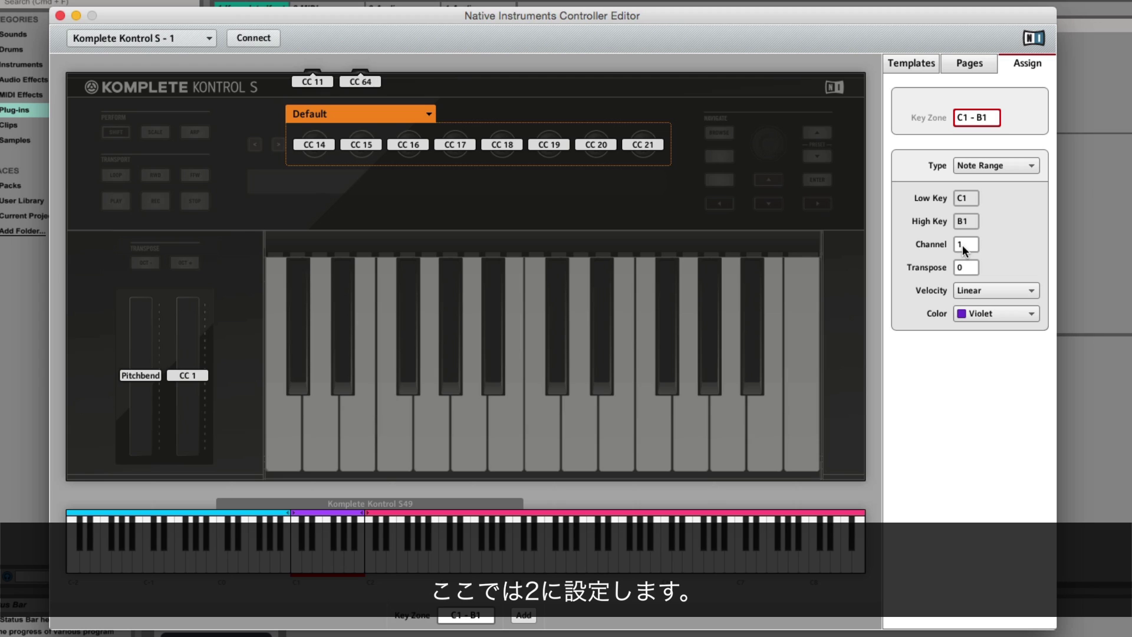
double_click(965, 245)
text(2)
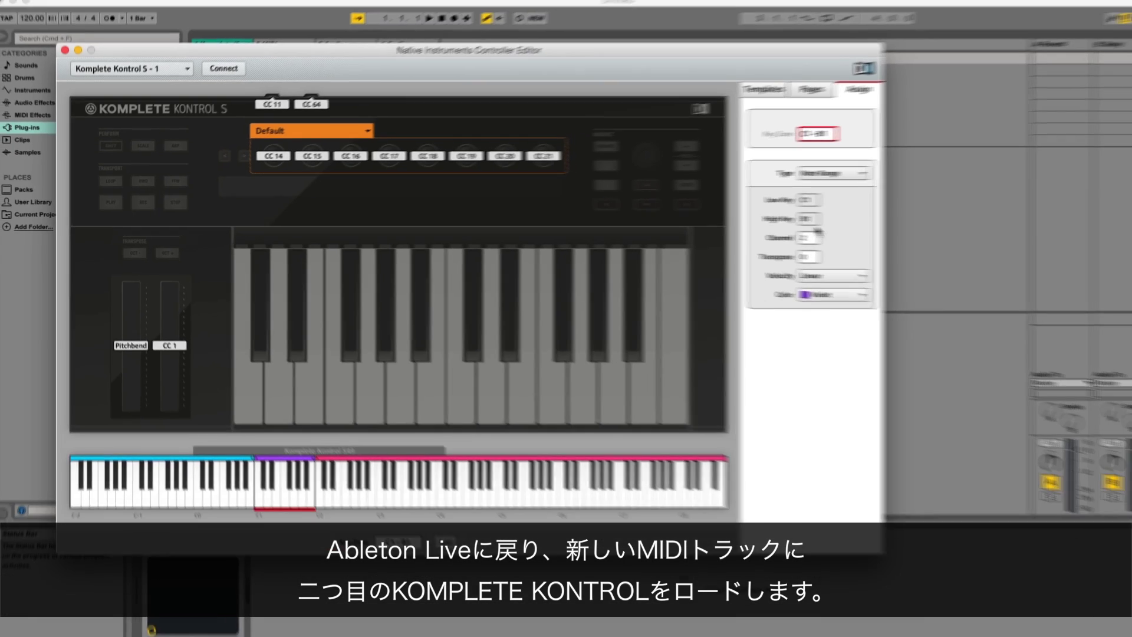
Step: In Live, drag the Komplete Kontrol plug-in onto MIDI track 2
click(837, 224)
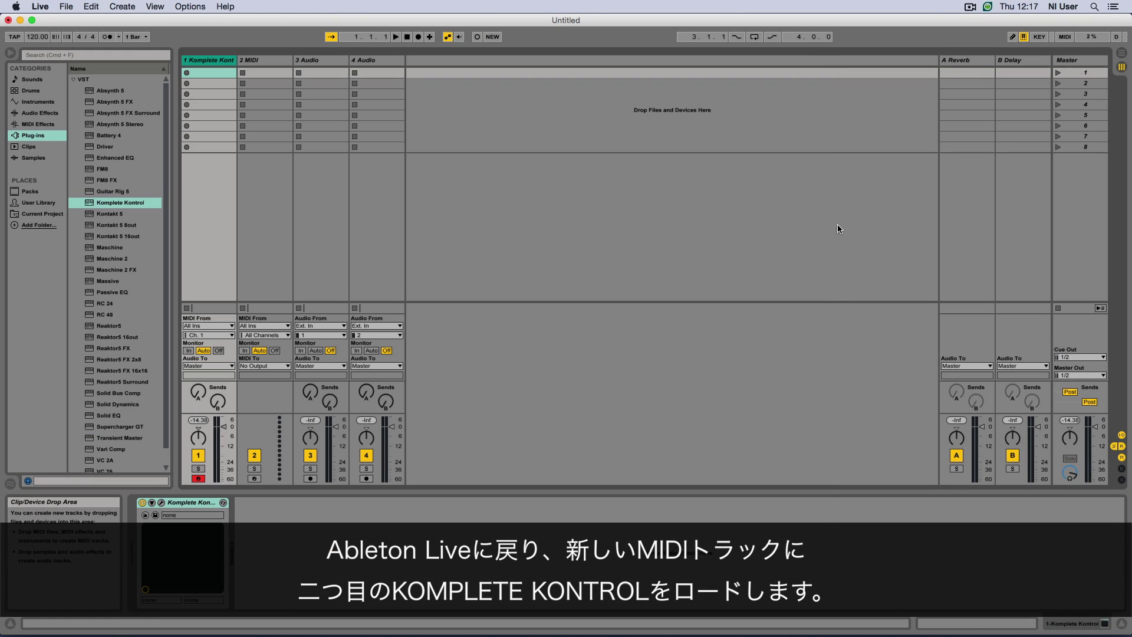
click(127, 203)
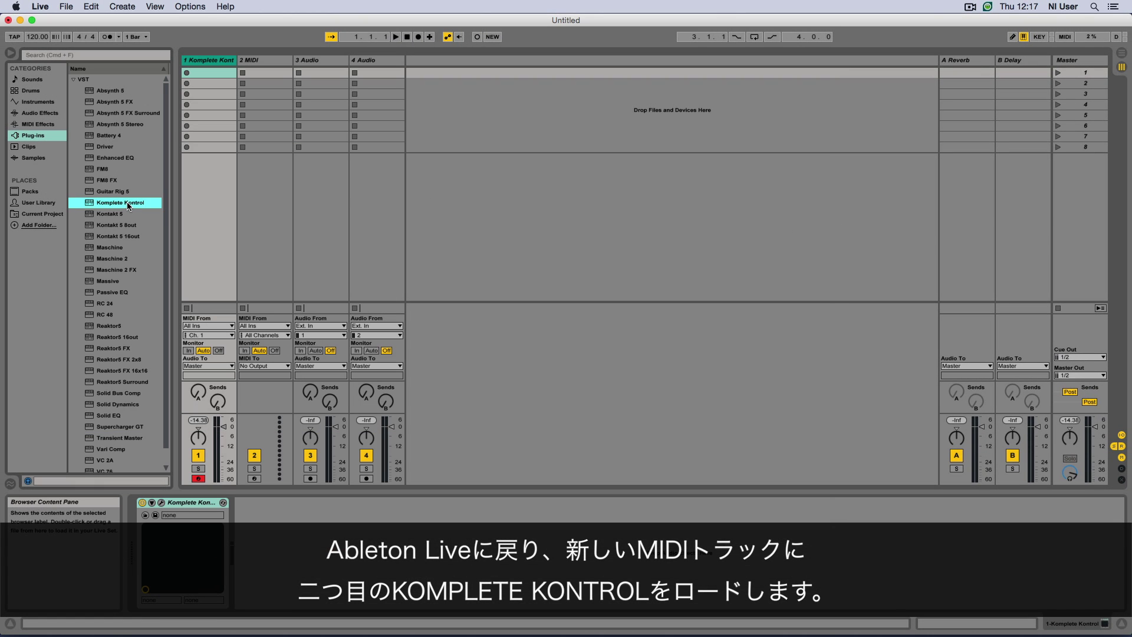
drag(128, 204, 283, 87)
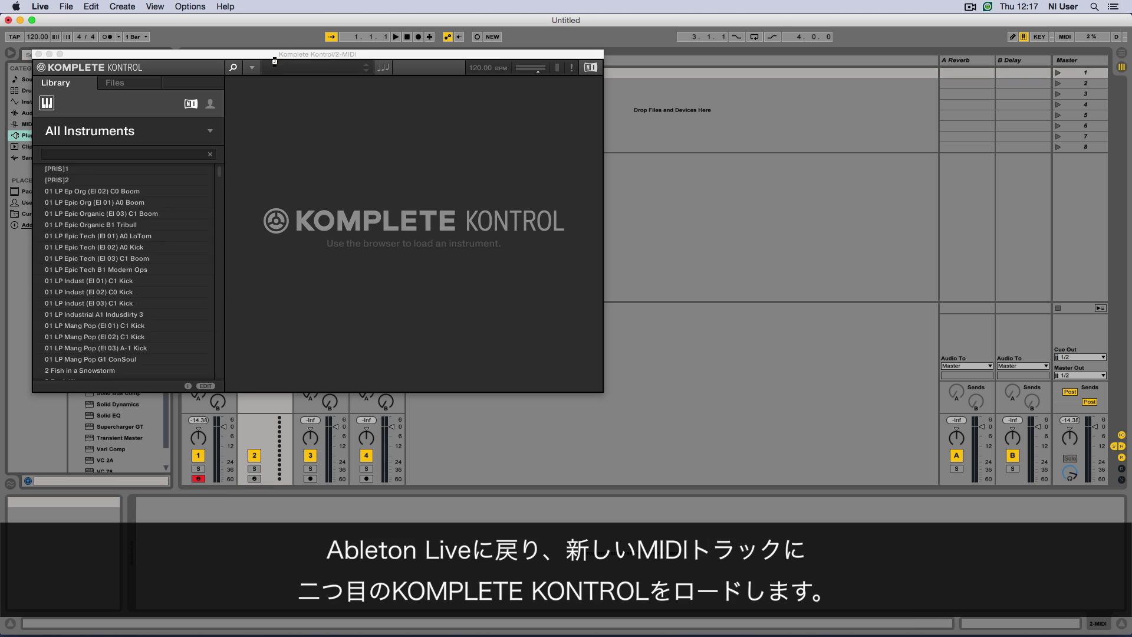
Step: Load Massive in Komplete Kontrol with the Flute-tagged Bansuri in Orange Sky preset
click(210, 132)
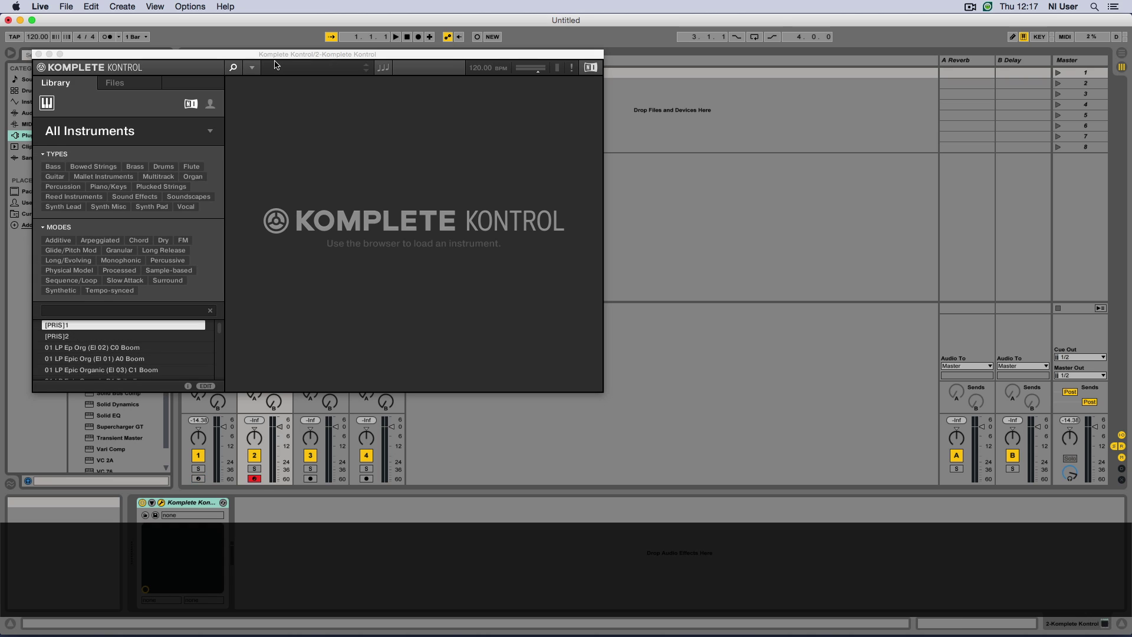
click(210, 135)
scroll(204, 247, down, 3)
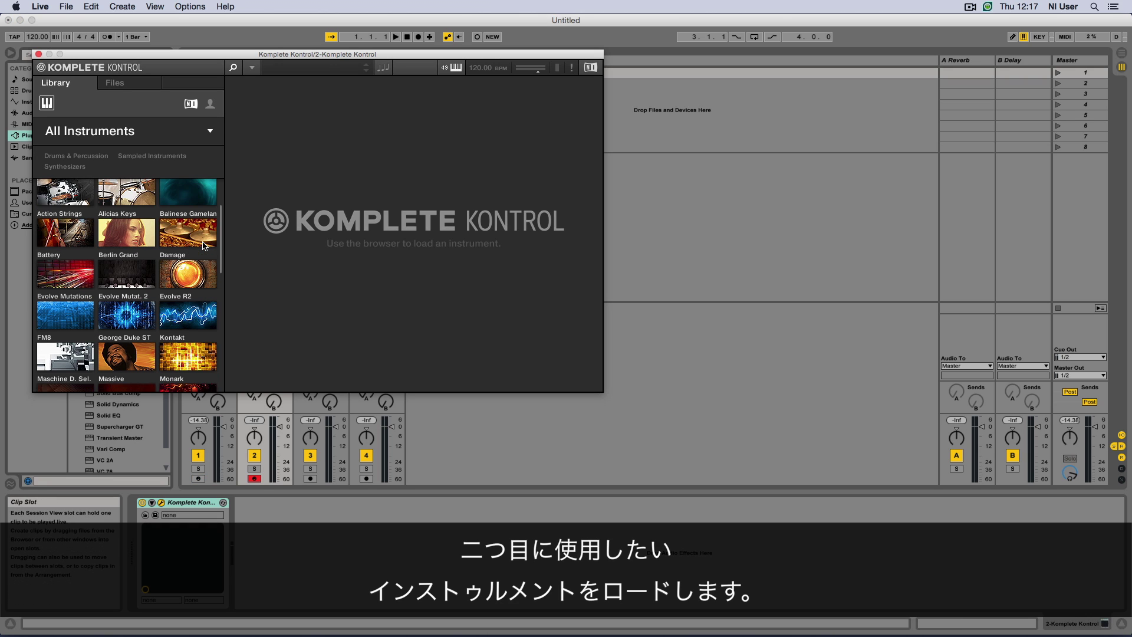
click(118, 380)
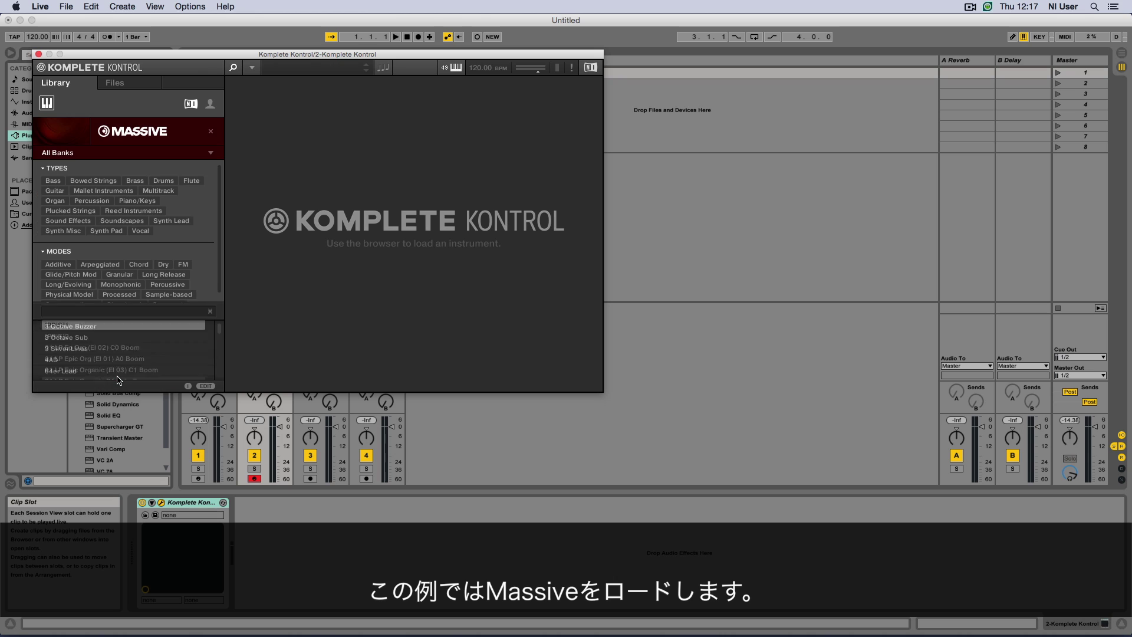
click(192, 181)
click(101, 342)
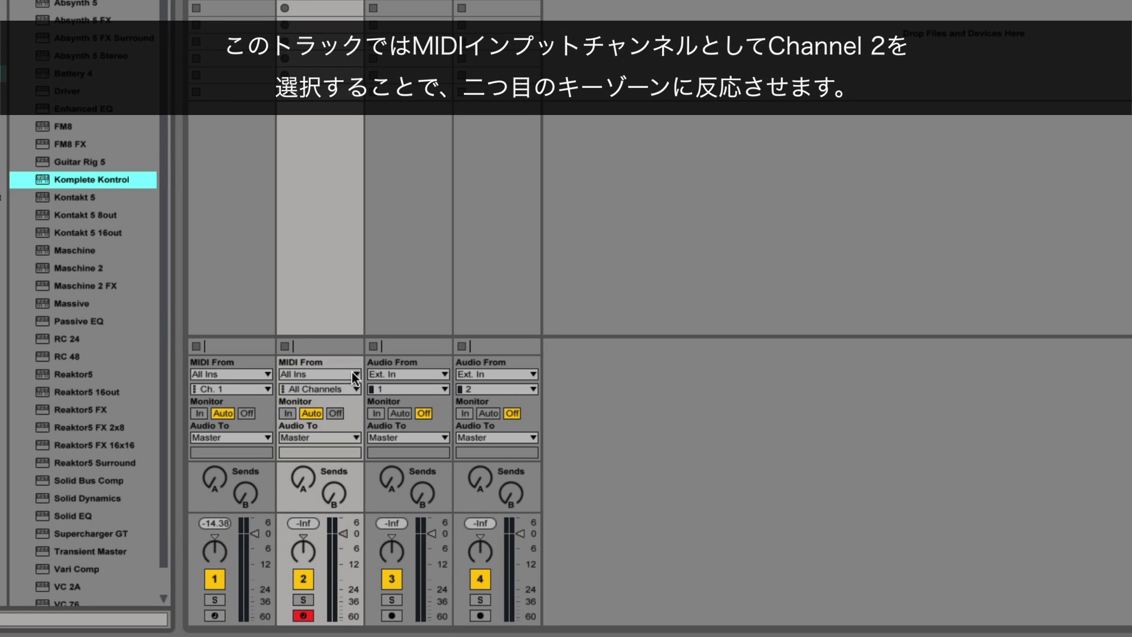
Step: Set track 2's input channel to Ch. 2 and record-arm track 1 alongside track 2
click(354, 389)
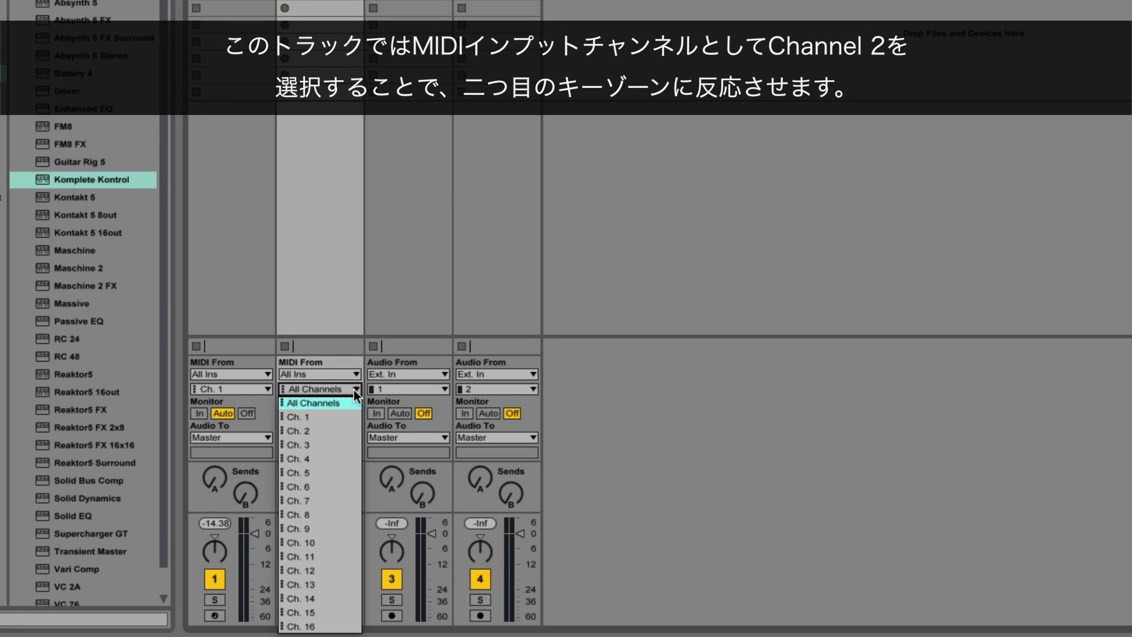
click(337, 432)
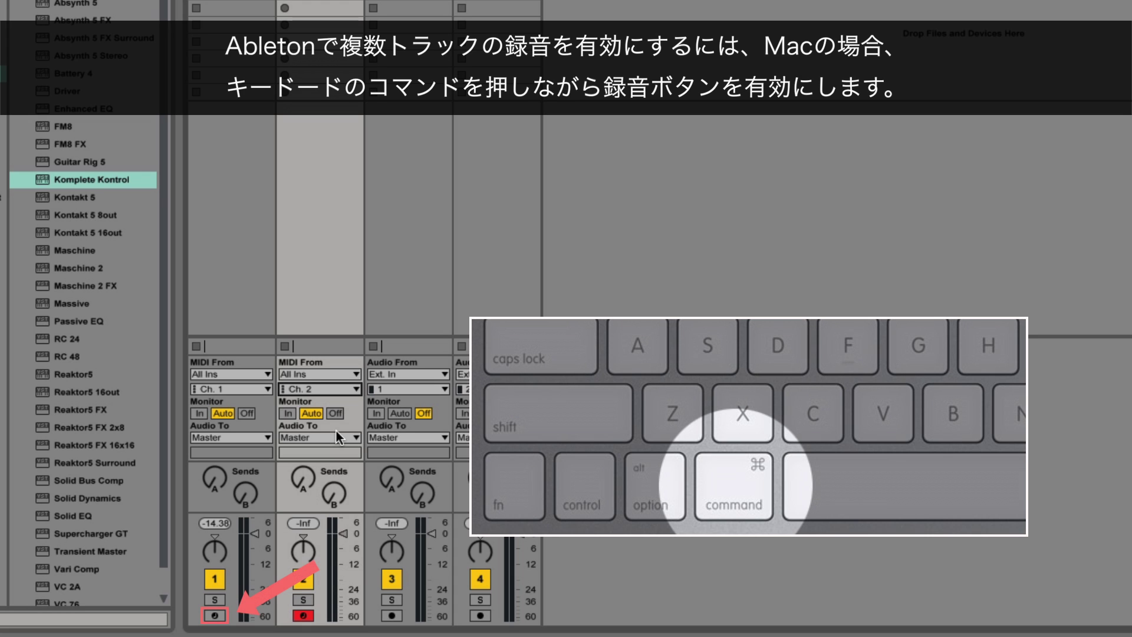
super+click(215, 616)
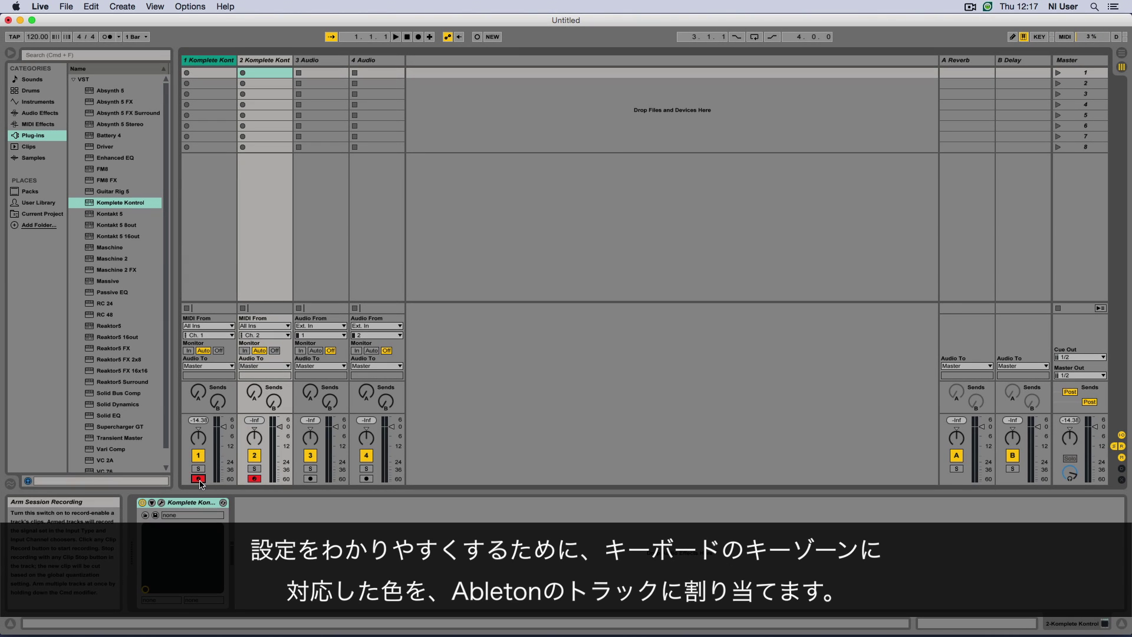
Step: Give the second Komplete Kontrol track a violet colour to match its C1–B1 key zone
right_click(271, 62)
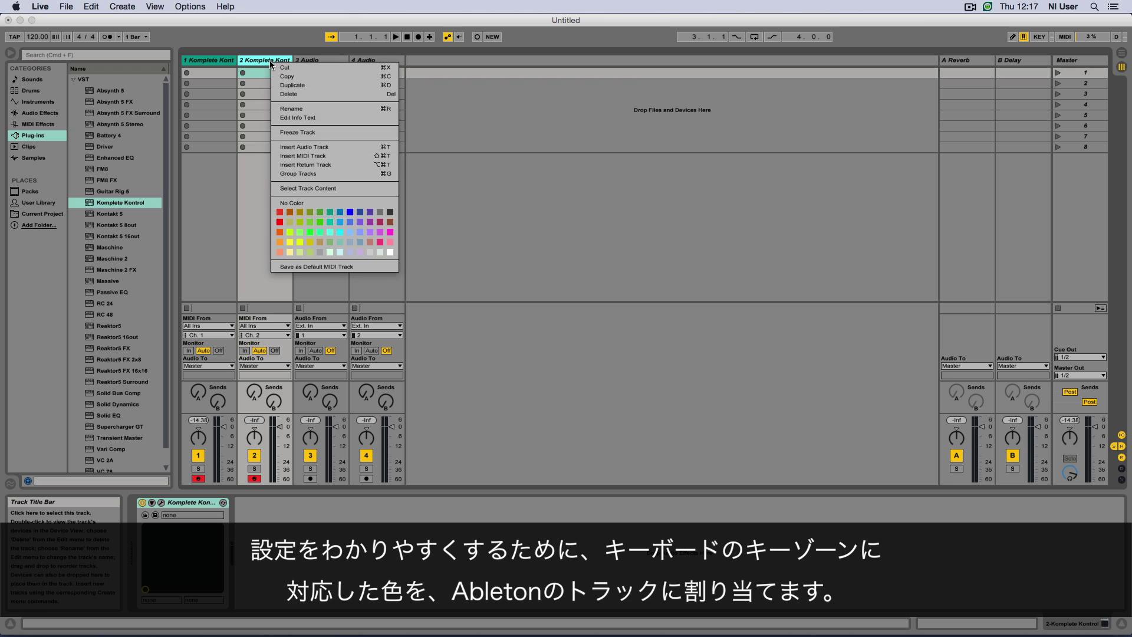
click(370, 211)
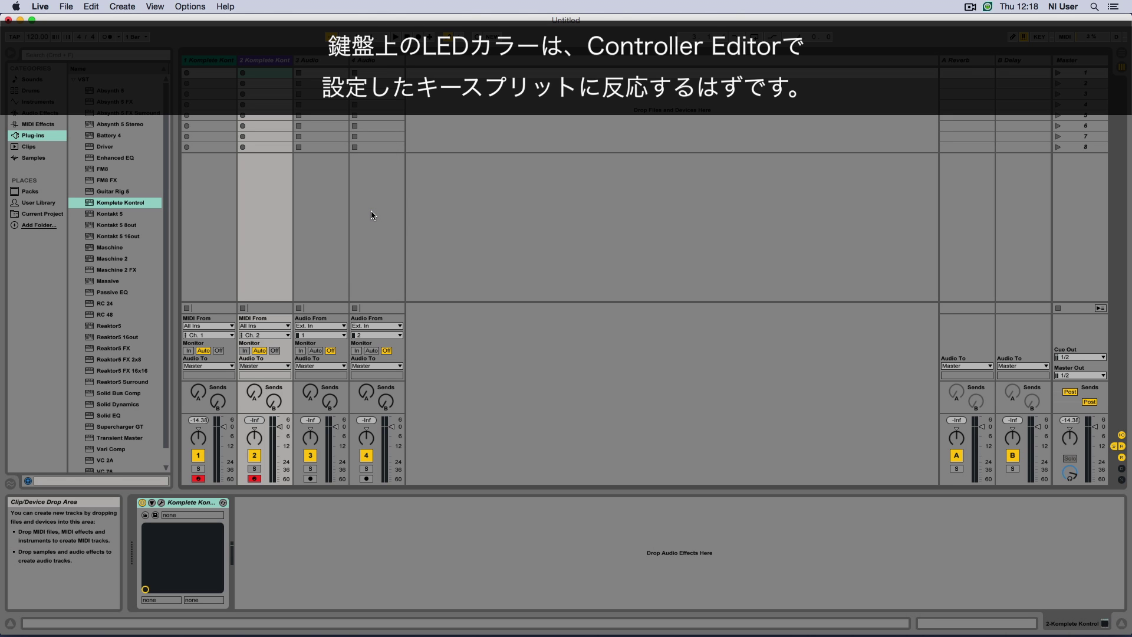